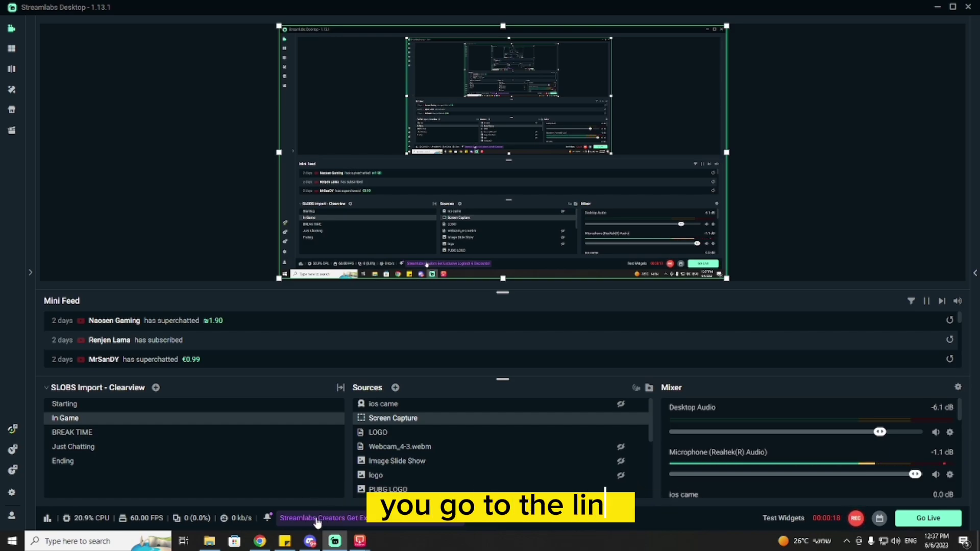
- Bring up the DouWan download page in Chrome, then switch back to Streamlabs Desktop
left_click(261, 544)
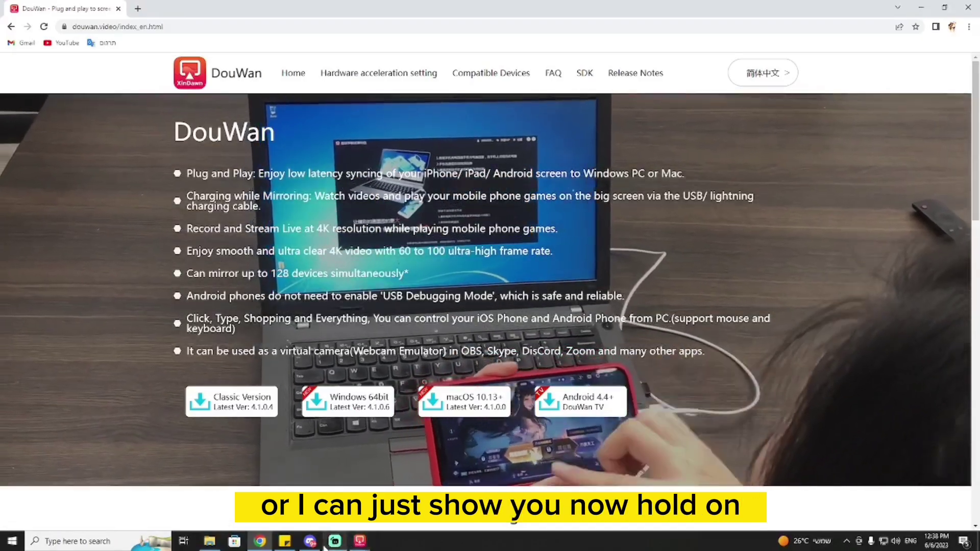
left_click(335, 543)
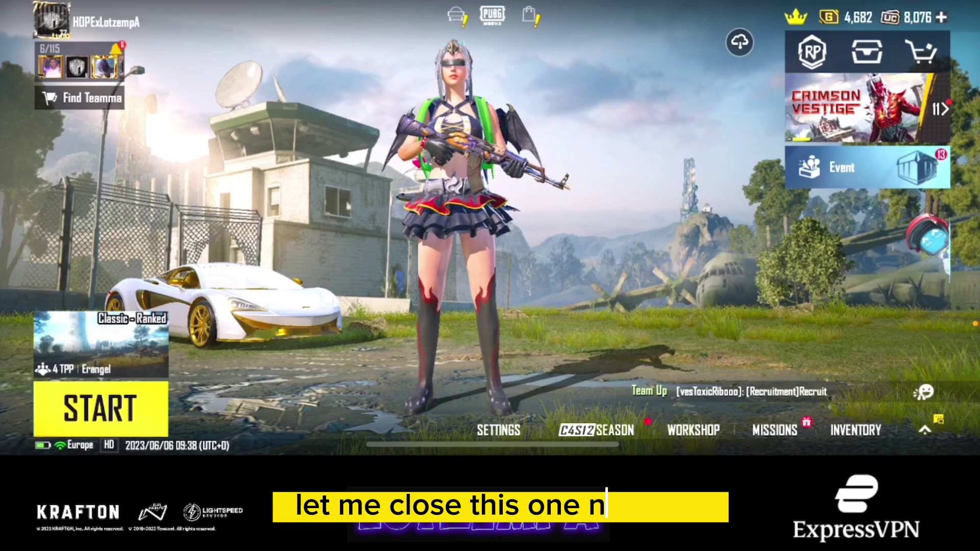
- Mirror the iPhone to the DouWan PC via Control Center Screen Mirroring, then return to Chrome
left_click_drag(918, 3, 919, 153)
left_click_drag(918, 2, 918, 204)
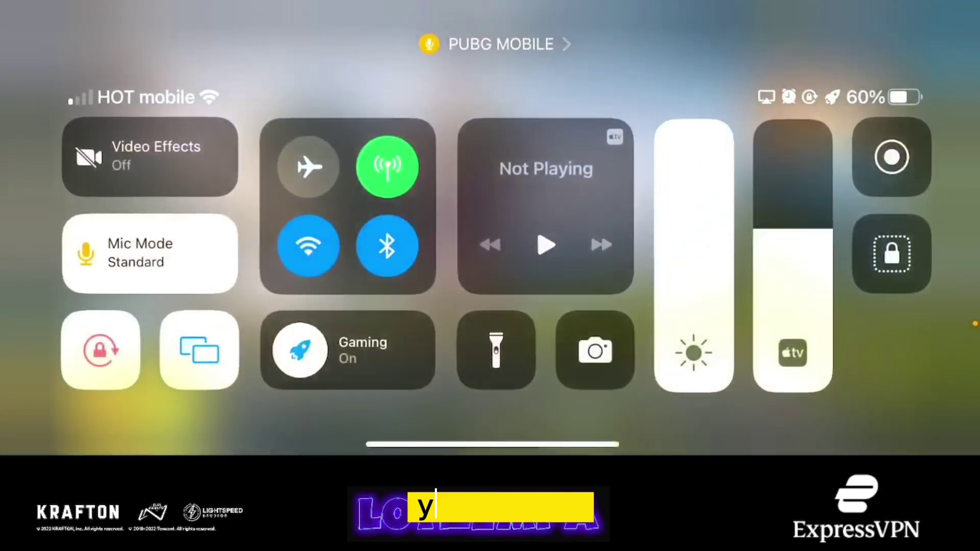
left_click(199, 352)
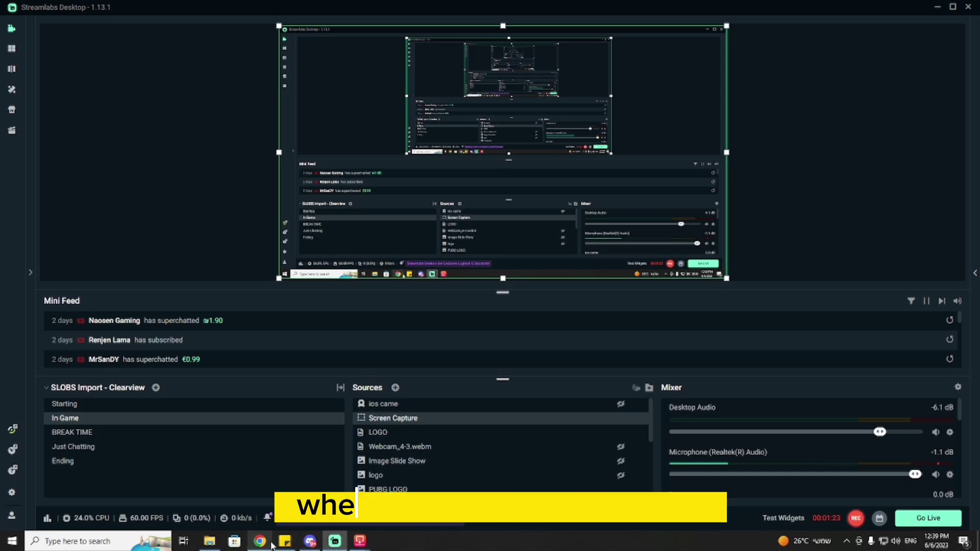
left_click(271, 544)
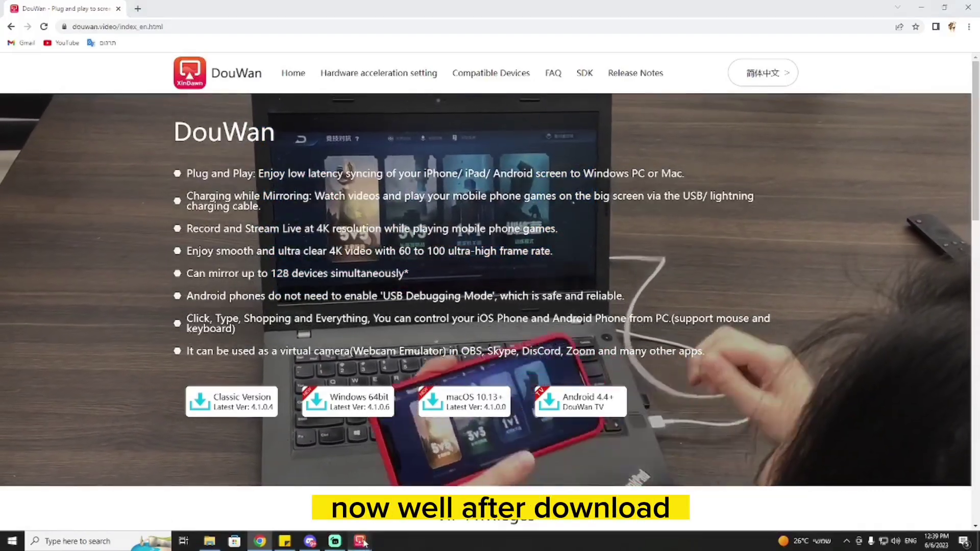
- Bring the DouWan window forward, move it down-left, and open its Settings on iOS Device
mouse_move(360, 541)
left_click(268, 495)
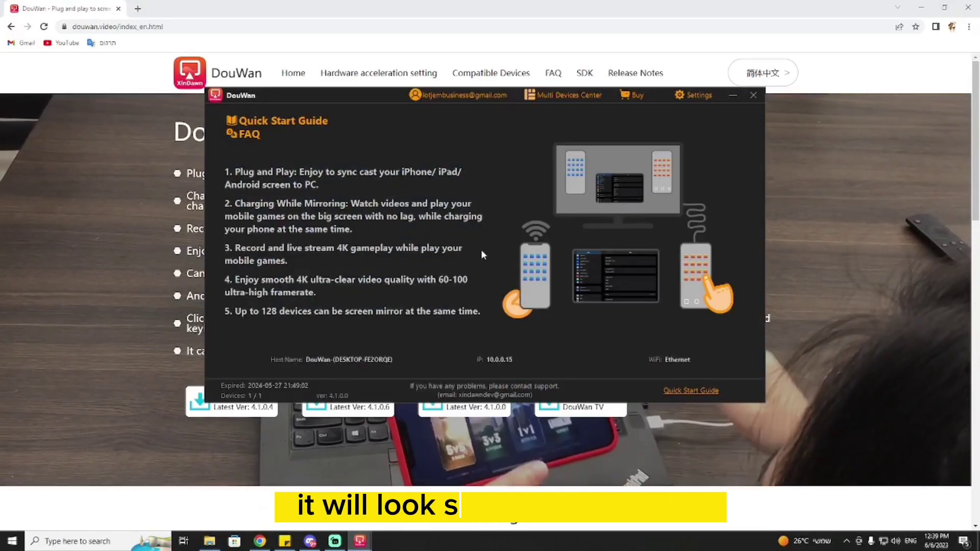
left_click_drag(320, 92, 304, 113)
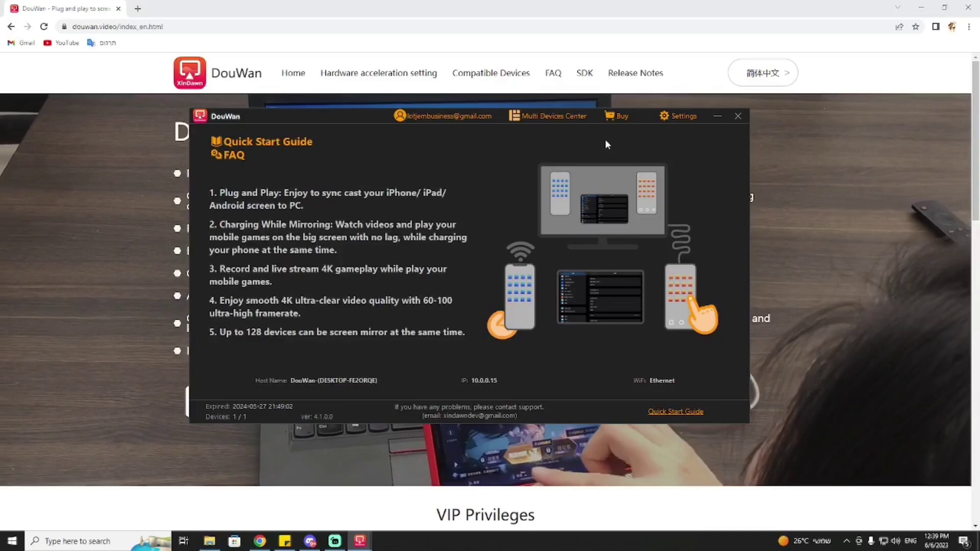
left_click(619, 116)
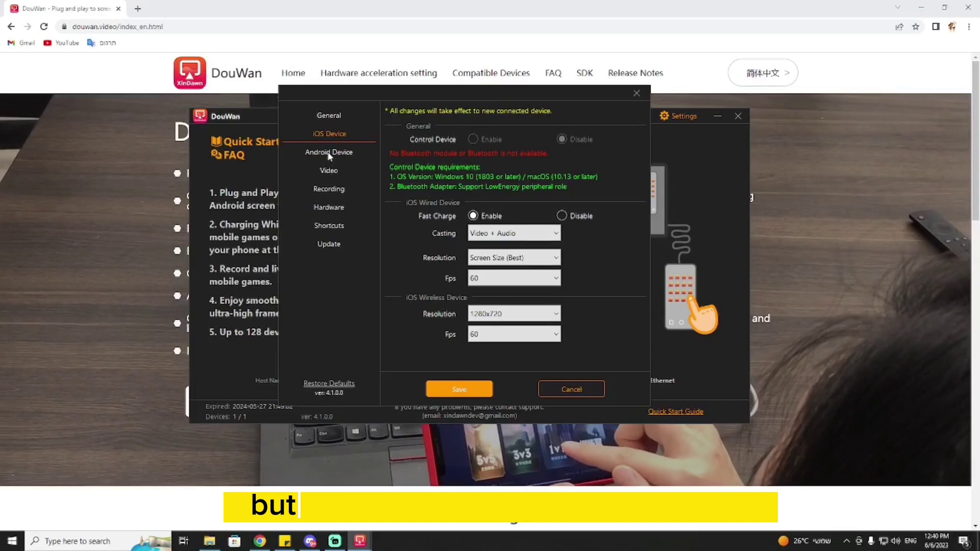
- View DouWan's Android Device settings page, then cancel the dialog without saving
left_click(328, 152)
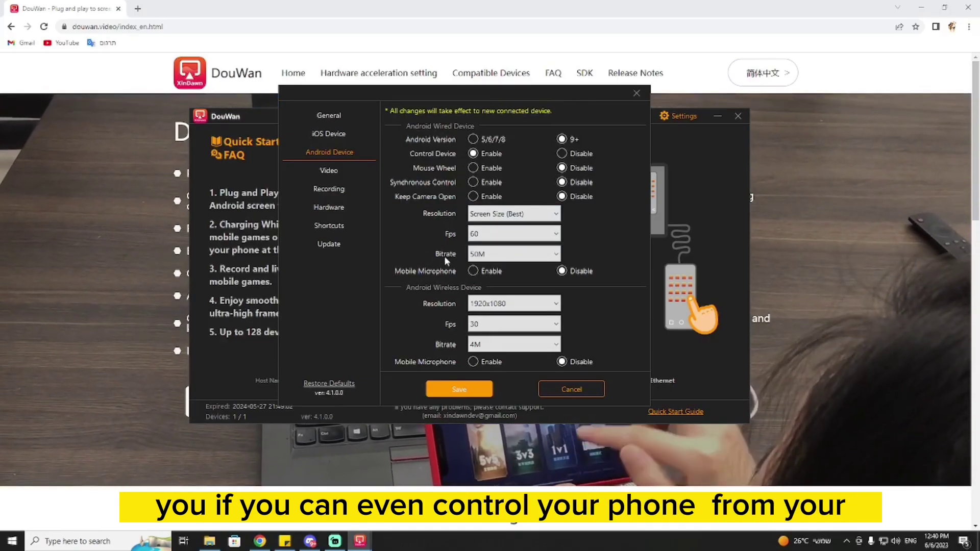
left_click(578, 389)
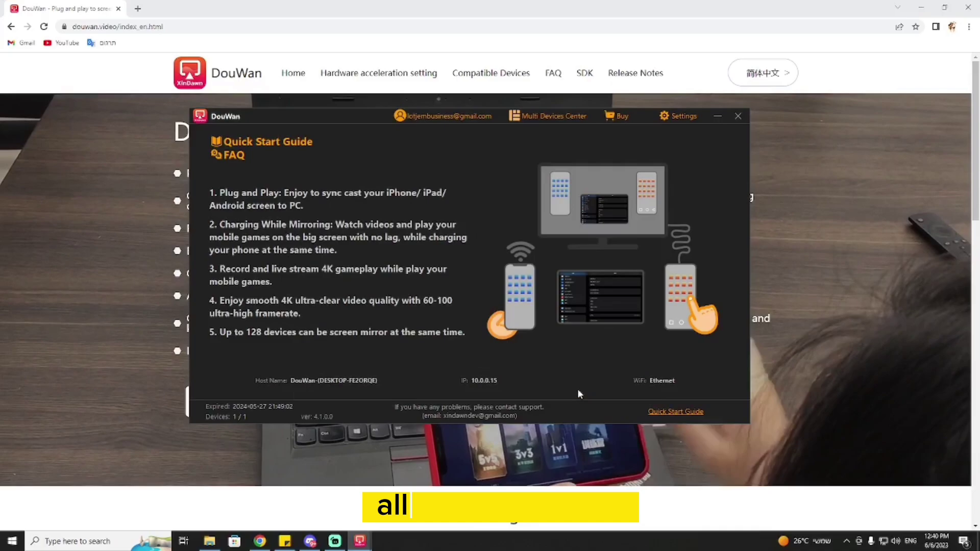
- Back in Streamlabs, shrink the 'ios came' source into the preview's bottom-right corner
left_click(335, 542)
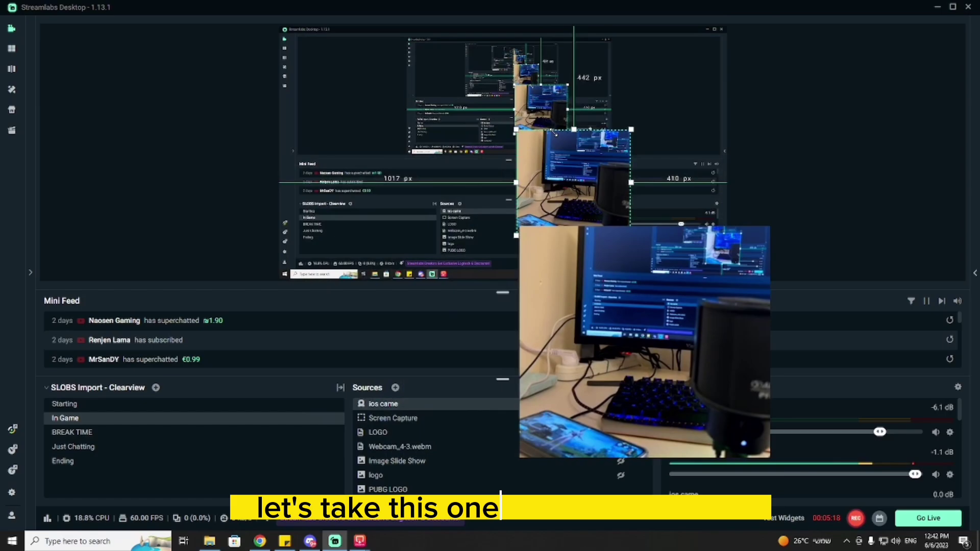
mouse_move(554, 133)
left_mouse_down()
mouse_move(587, 178)
mouse_move(690, 259)
left_mouse_up()
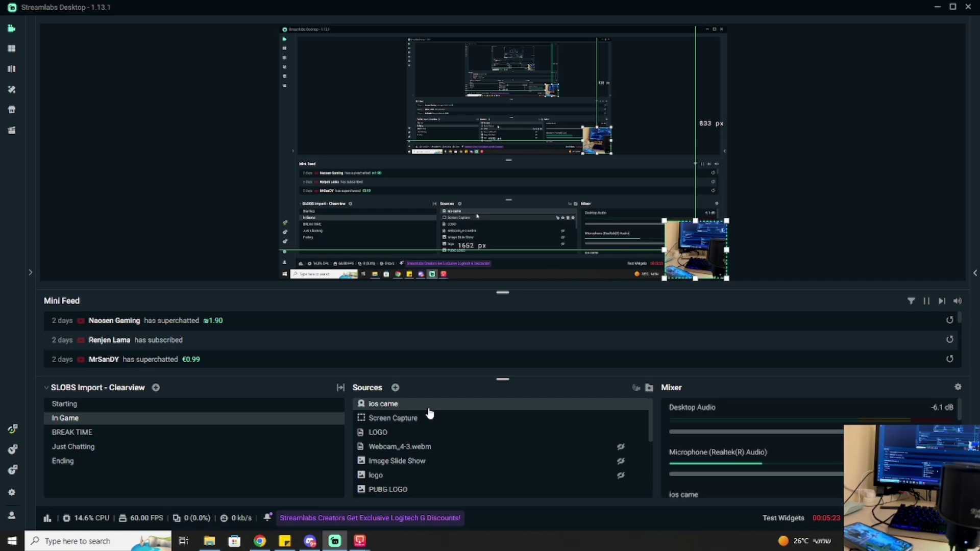
- Add a new Window Capture source to the scene, keeping its default name
left_click(396, 389)
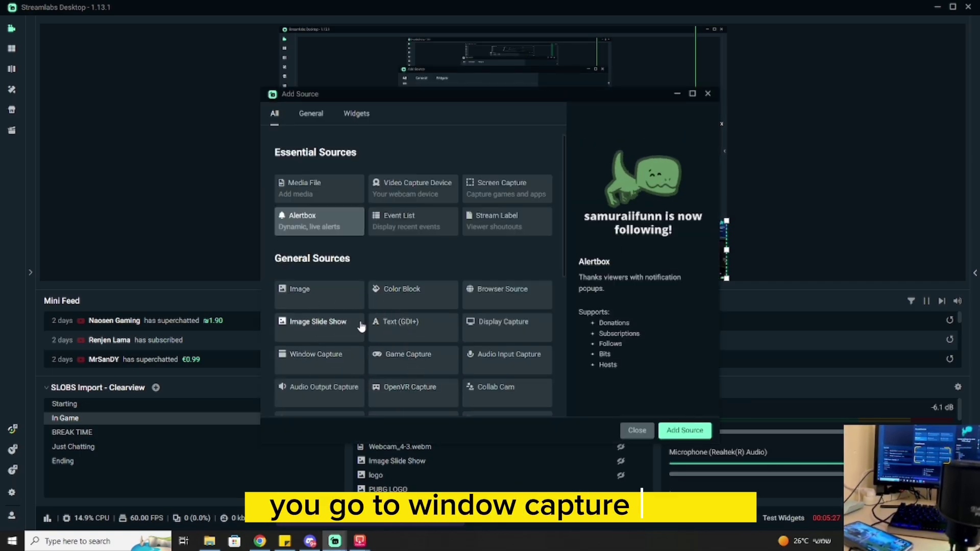
left_click(328, 358)
left_click(684, 431)
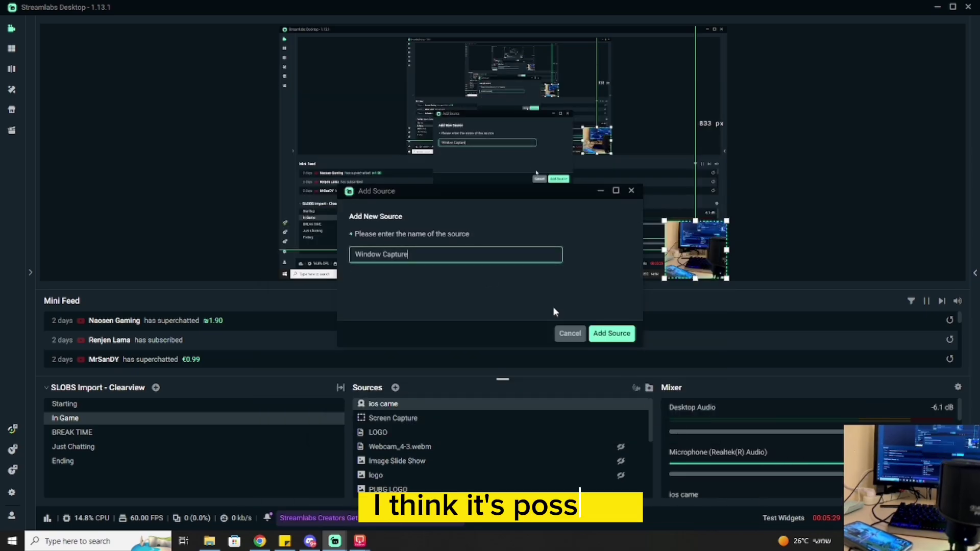
key("Return")
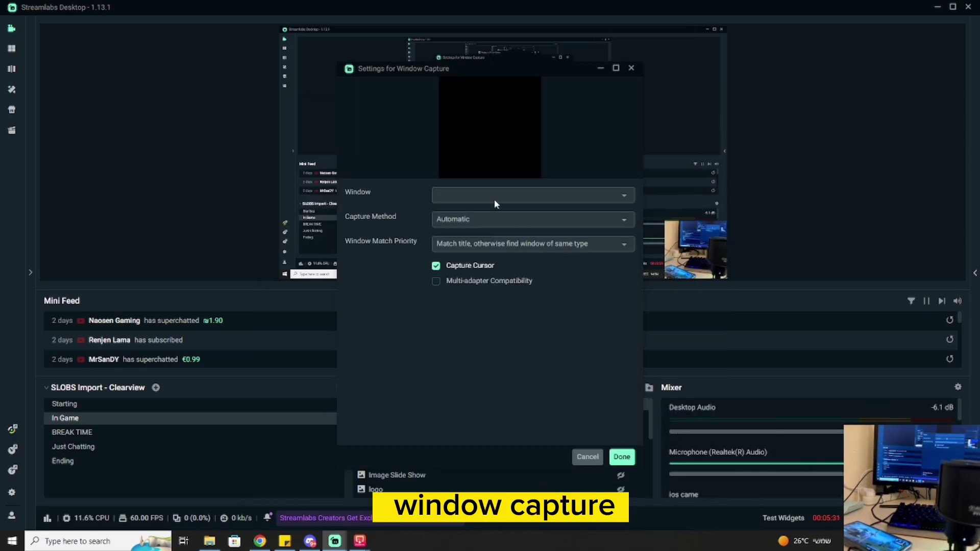
- Set it to capture the DouWan Redmi mirror window, then reposition and enlarge it in the preview
left_click(494, 199)
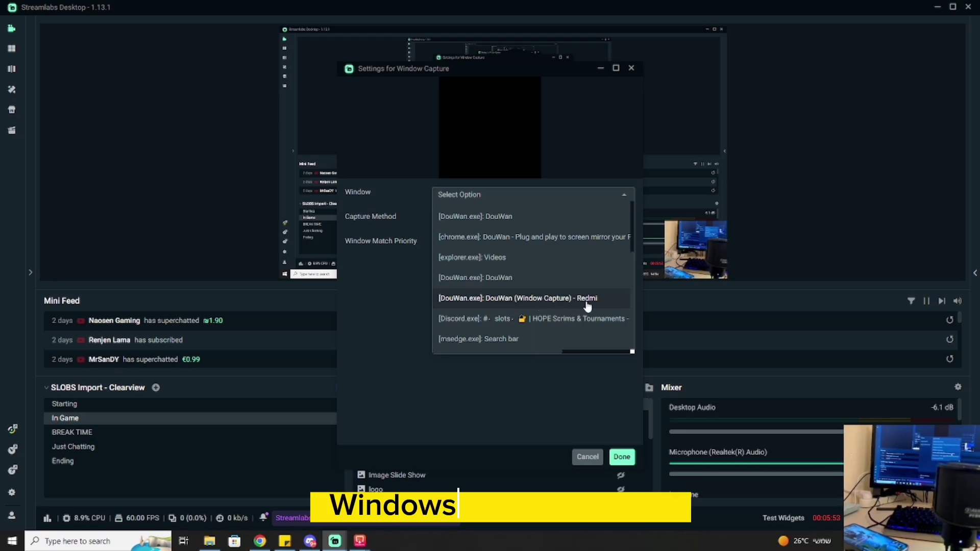
left_click(559, 301)
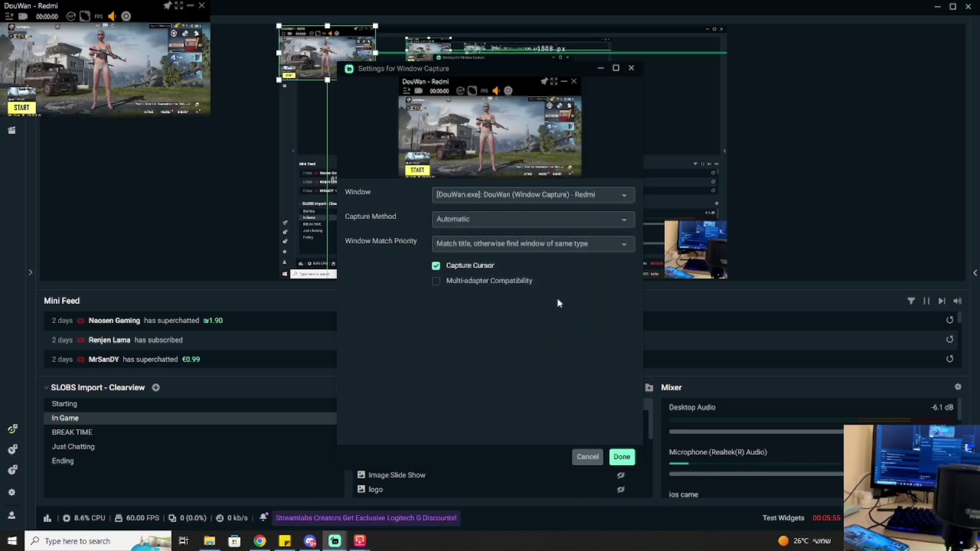
left_click(621, 457)
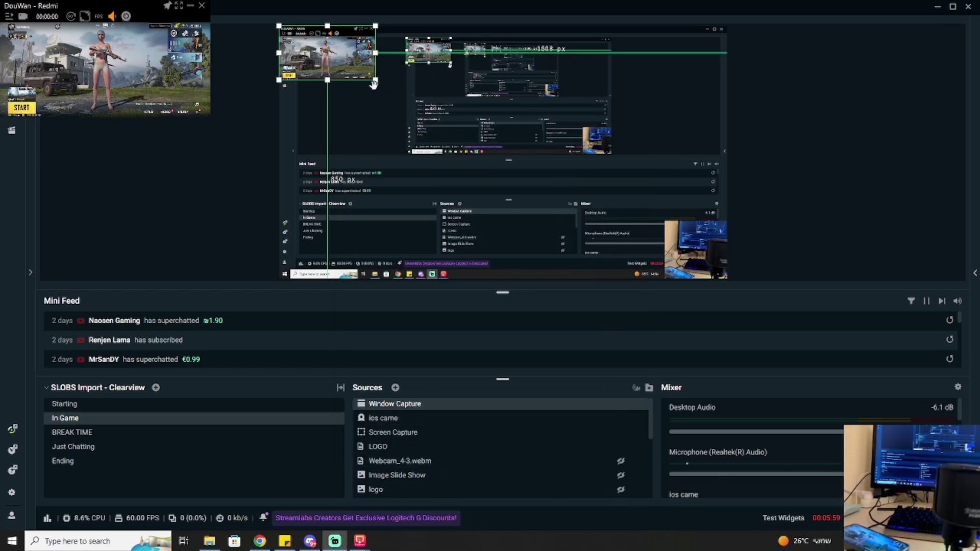
left_click_drag(351, 68, 363, 76)
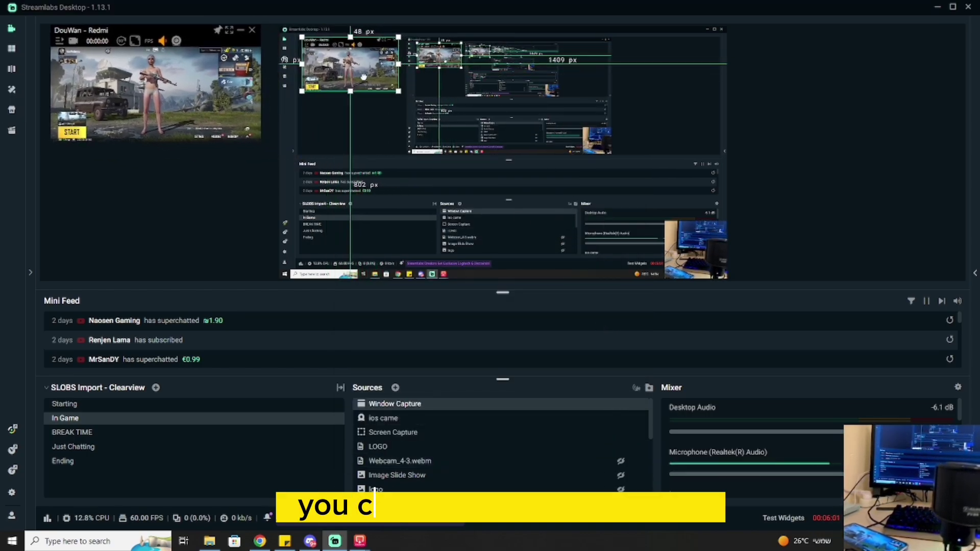
mouse_move(260, 140)
left_mouse_down()
mouse_move(400, 230)
mouse_move(558, 300)
mouse_move(543, 295)
mouse_move(831, 470)
mouse_move(816, 448)
mouse_move(755, 415)
mouse_move(498, 137)
mouse_move(415, 225)
mouse_move(366, 214)
mouse_move(365, 198)
left_mouse_up()
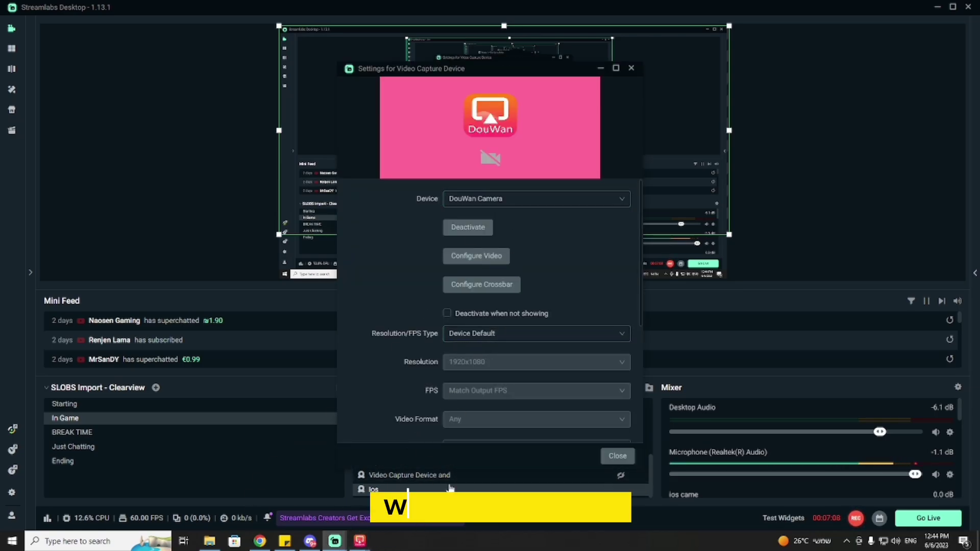
- Close the Ios source settings, start DouWan's virtual camera on DouWan Camera, and hide Screen Capture
left_click(617, 456)
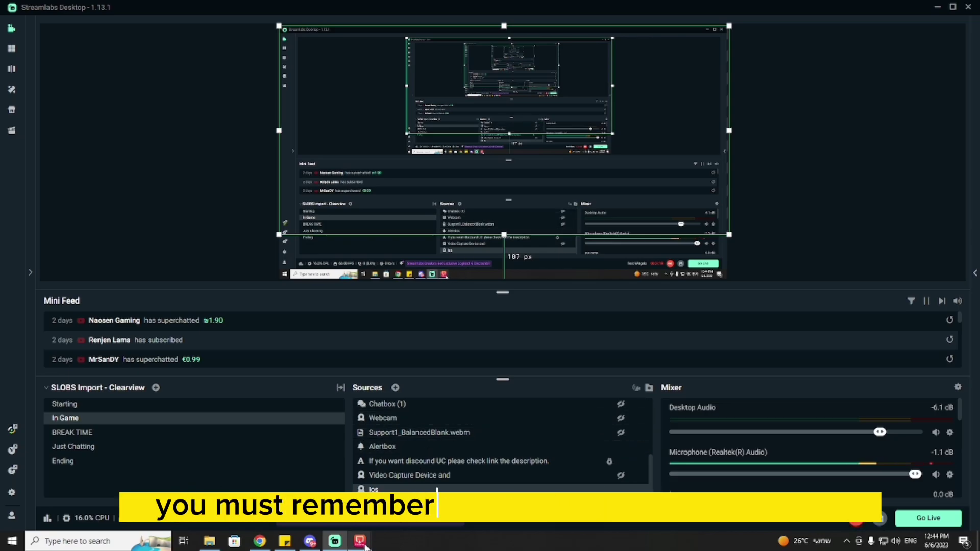
left_click(467, 489)
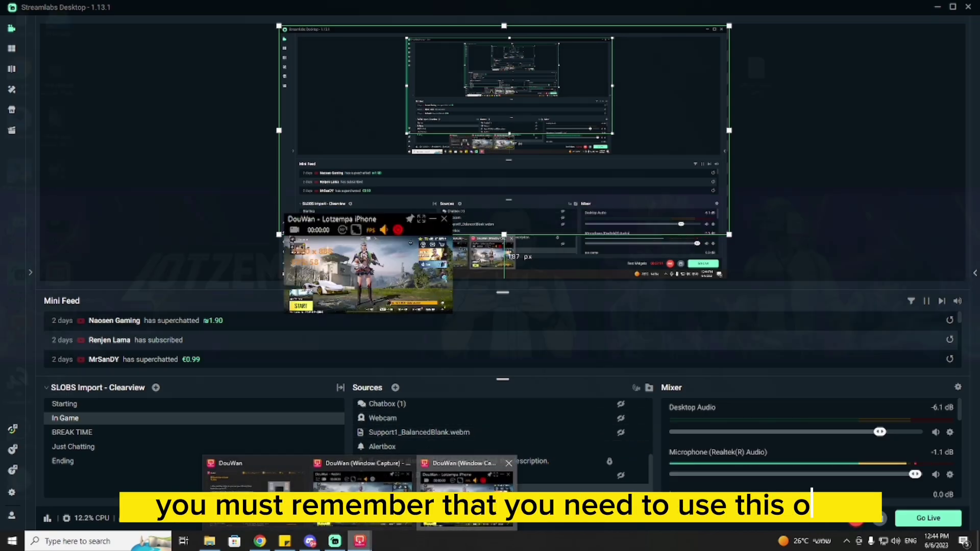
left_click(398, 231)
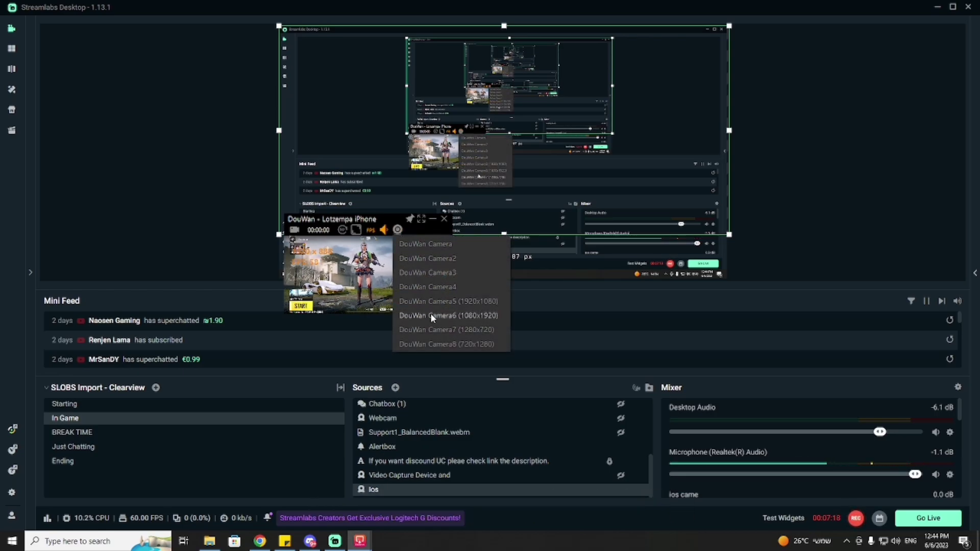
left_click(426, 246)
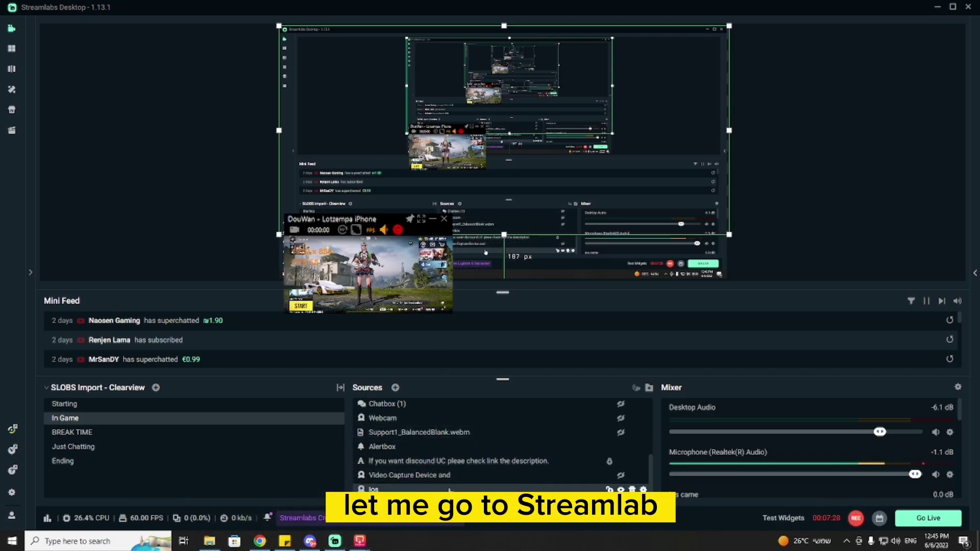
scroll(485, 446, "up", 10)
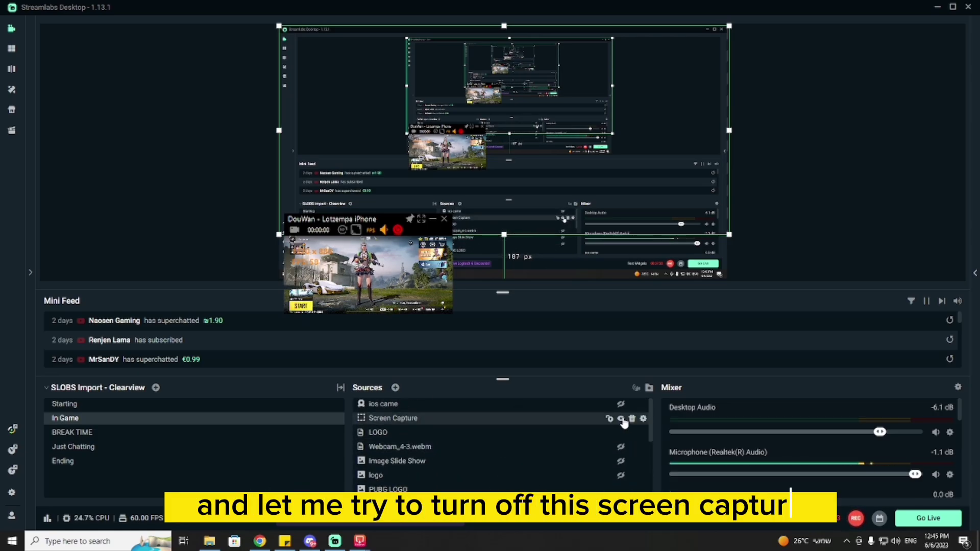
left_click(621, 419)
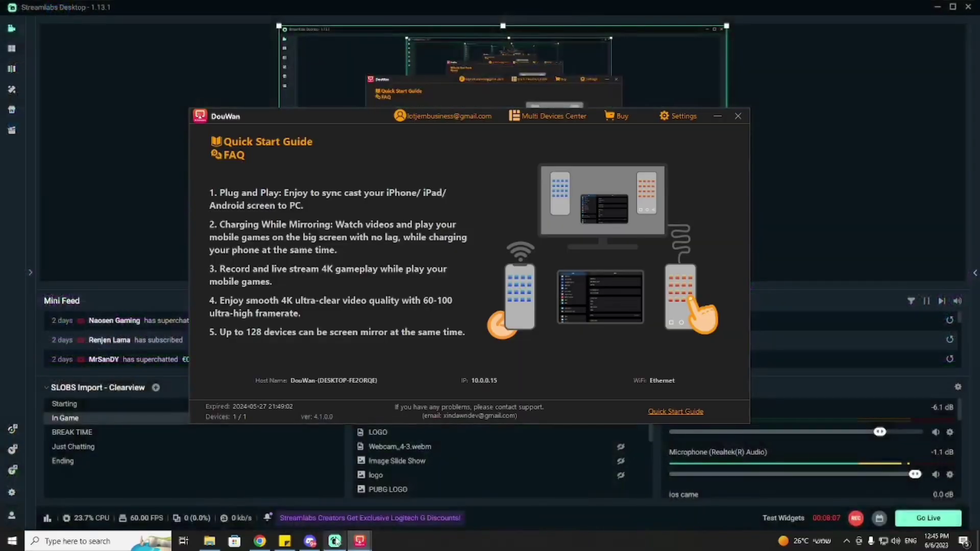
- Show the DouWan iPhone mirror fullscreen with the FPS overlay toggled off and back on
left_click(361, 500)
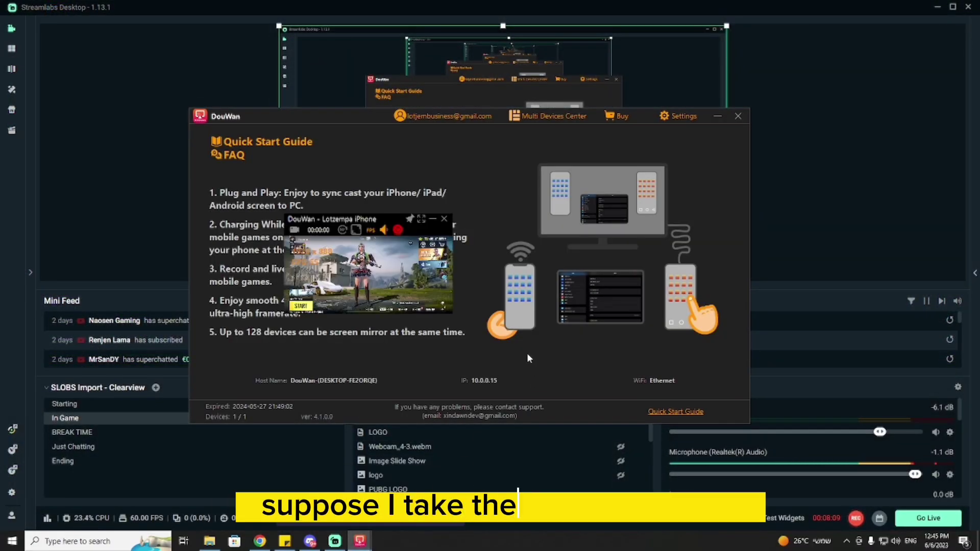
mouse_move(363, 220)
left_mouse_down()
mouse_move(455, 200)
mouse_move(600, 257)
mouse_move(536, 255)
left_mouse_up()
left_click(594, 253)
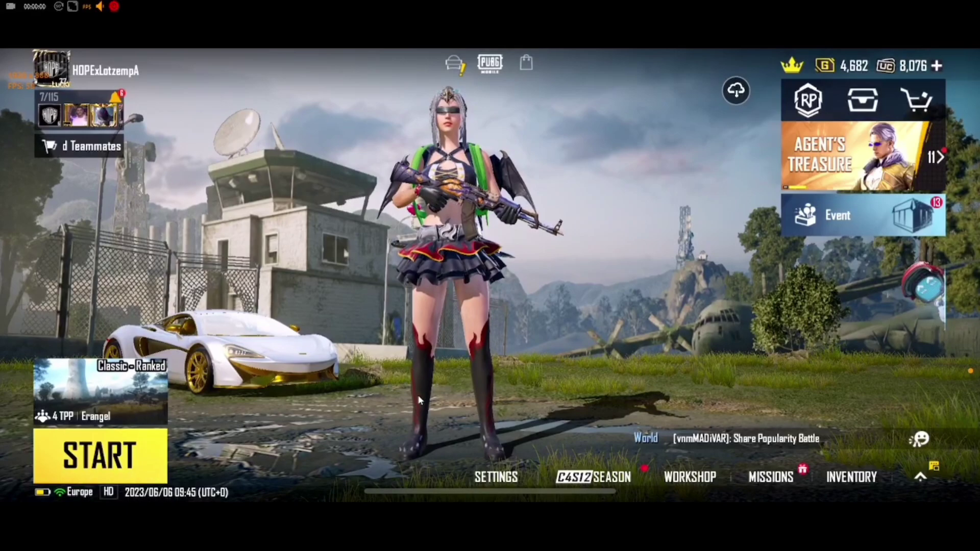
left_click(85, 7)
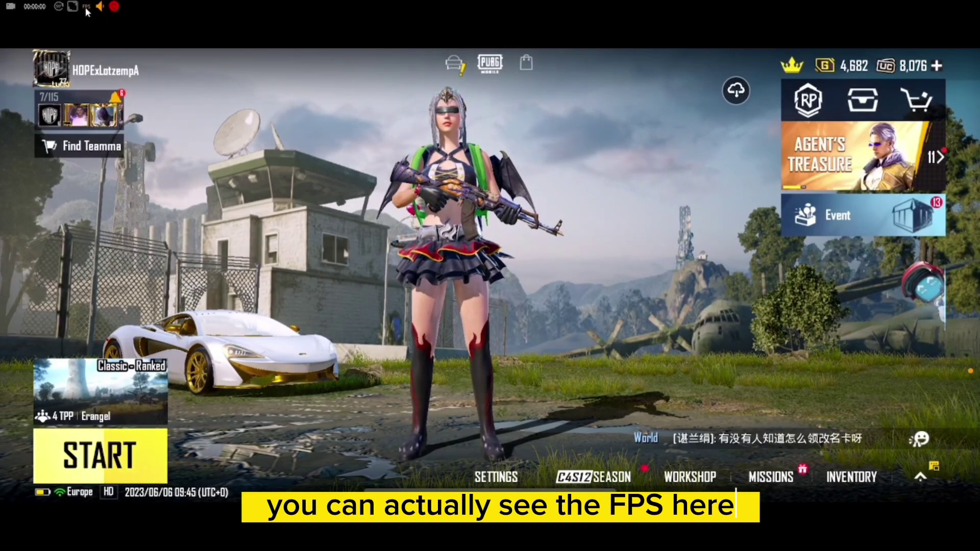
left_click(87, 7)
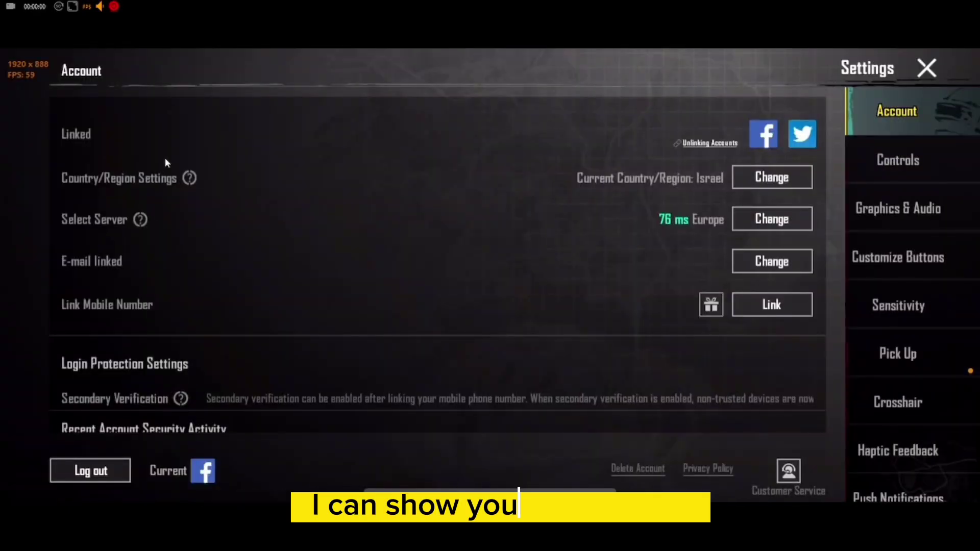
- Open the game's Graphics & Audio settings and save a screenshot of the mirrored game
left_click(867, 207)
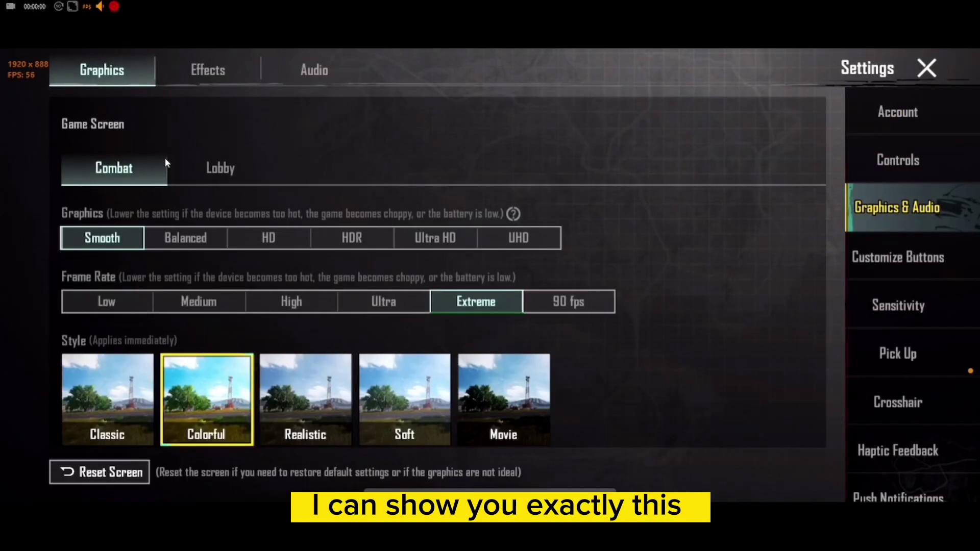
left_click_drag(702, 250, 703, 279)
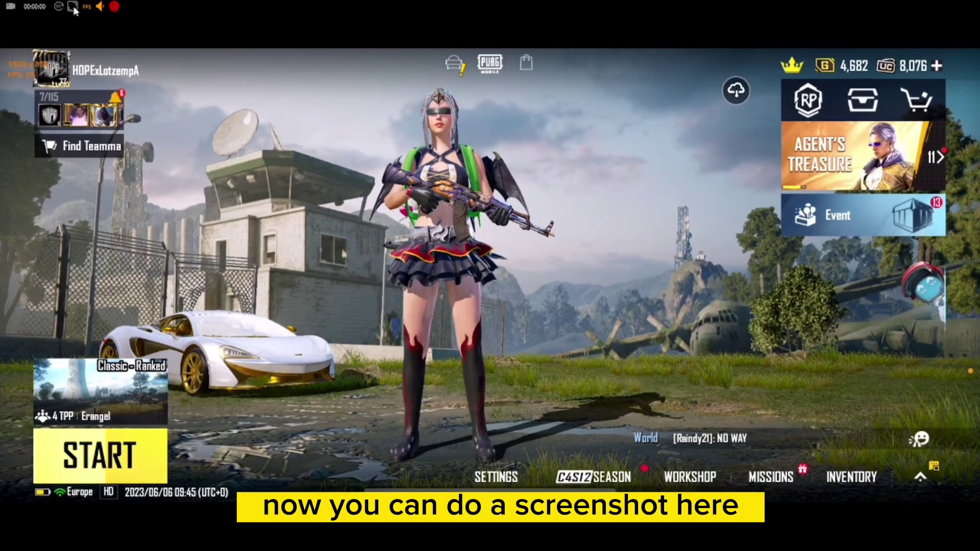
left_click(74, 8)
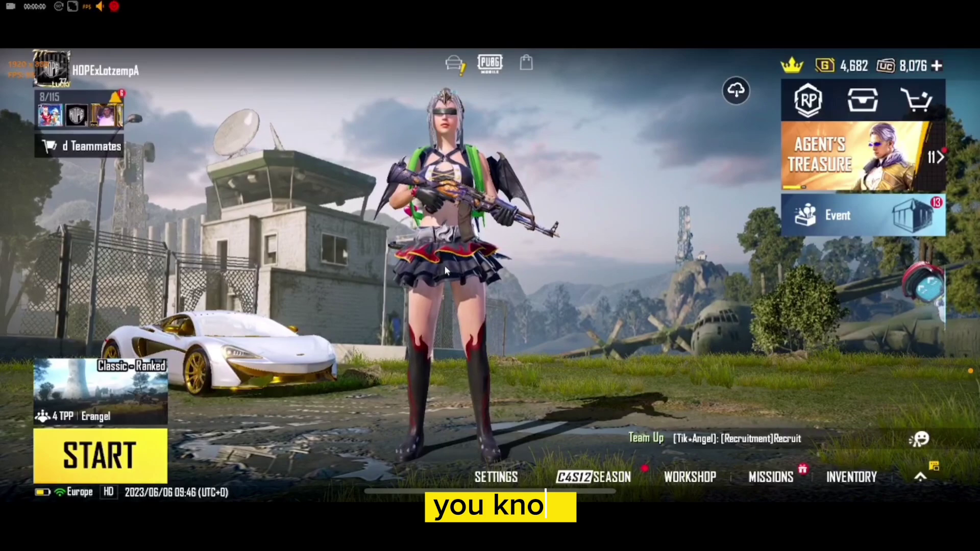
right_click(585, 312)
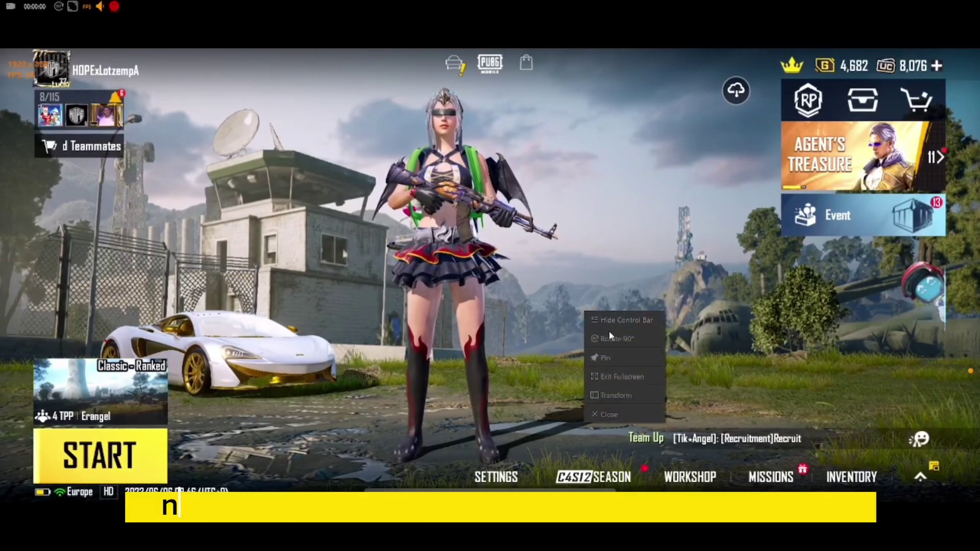
- Exit DouWan's fullscreen mirror and bring Streamlabs Desktop back to the front
left_click(626, 376)
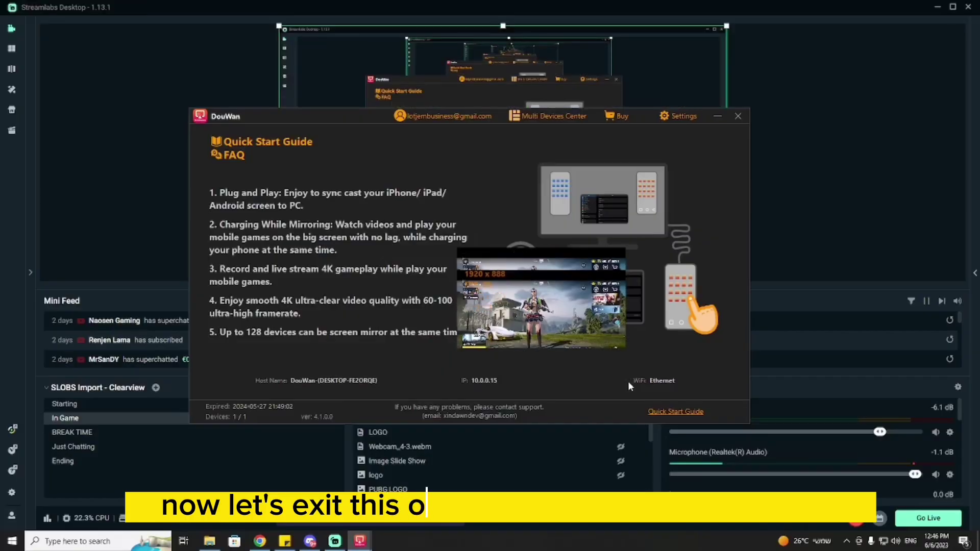
left_click(341, 542)
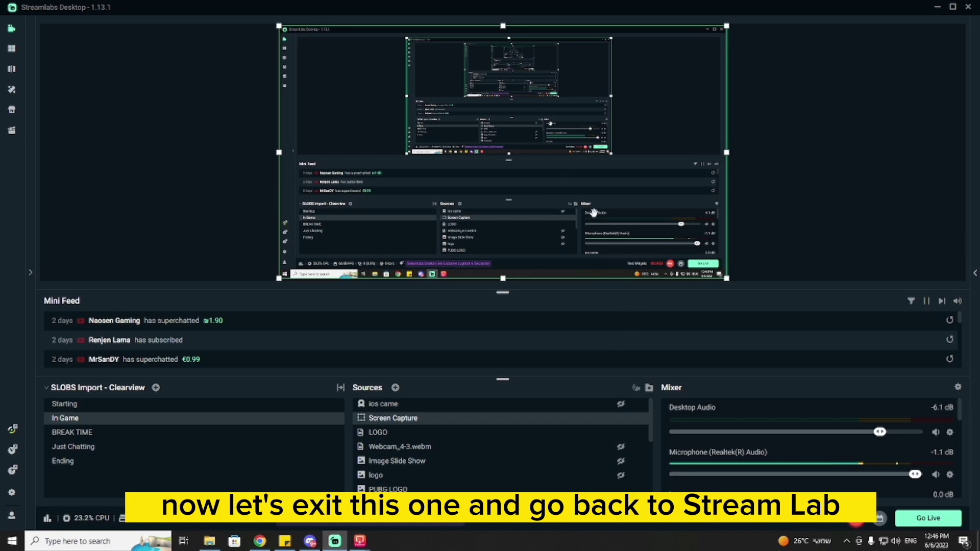